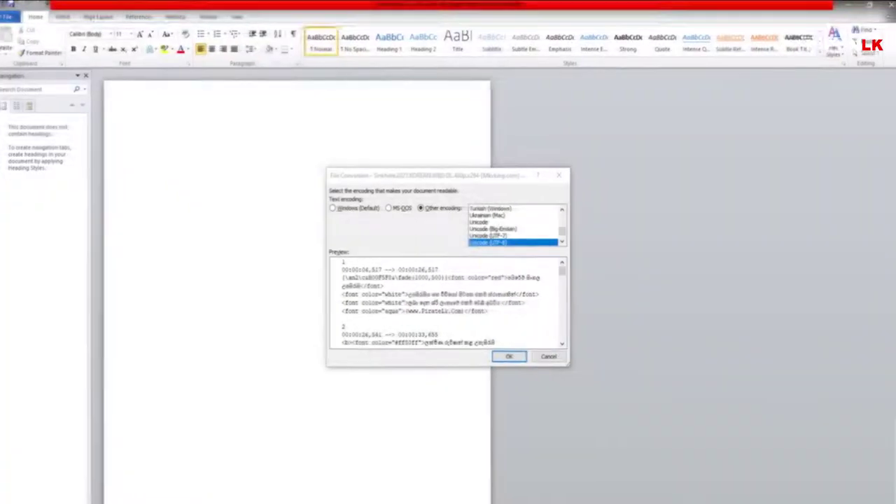
# Open the converted subtitles as UTF-8, then jump to line 5489 using Go To
pyautogui.click(507, 356)
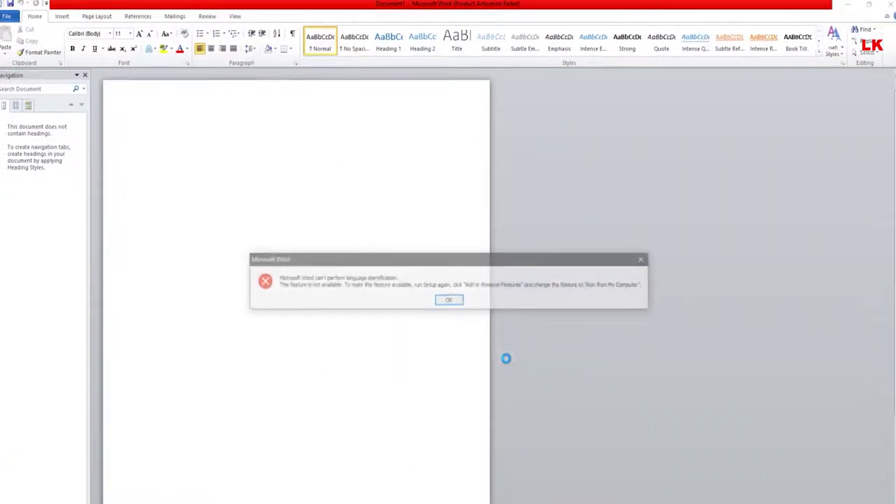
pyautogui.click(449, 301)
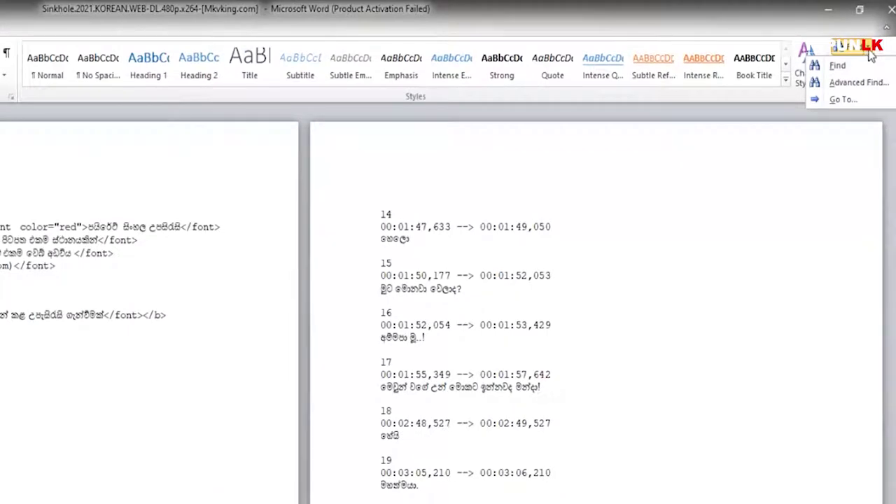
pyautogui.click(859, 83)
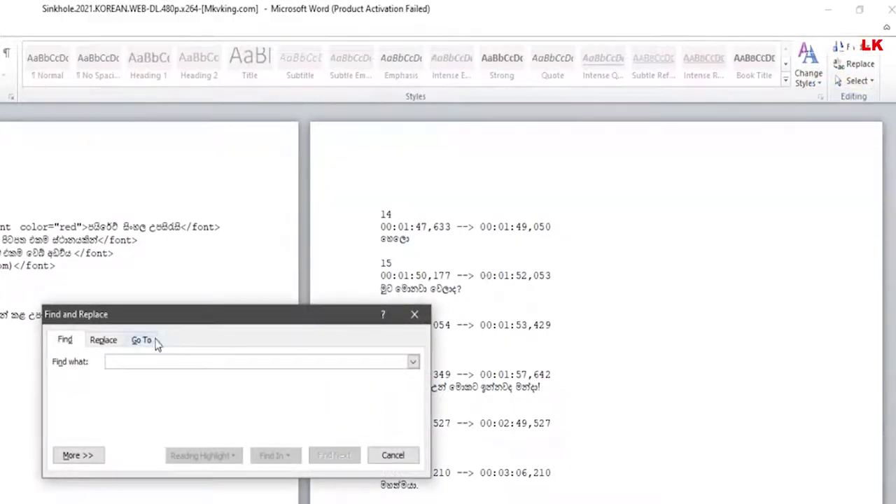
pyautogui.click(143, 340)
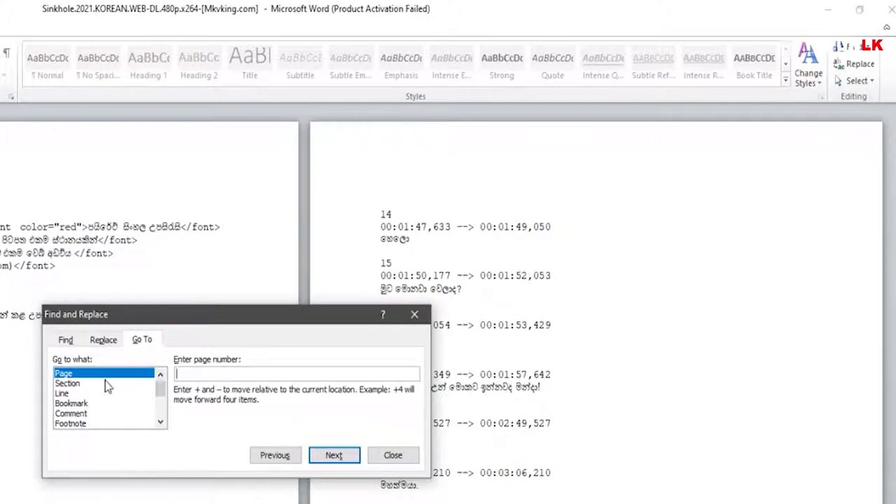
pyautogui.click(77, 393)
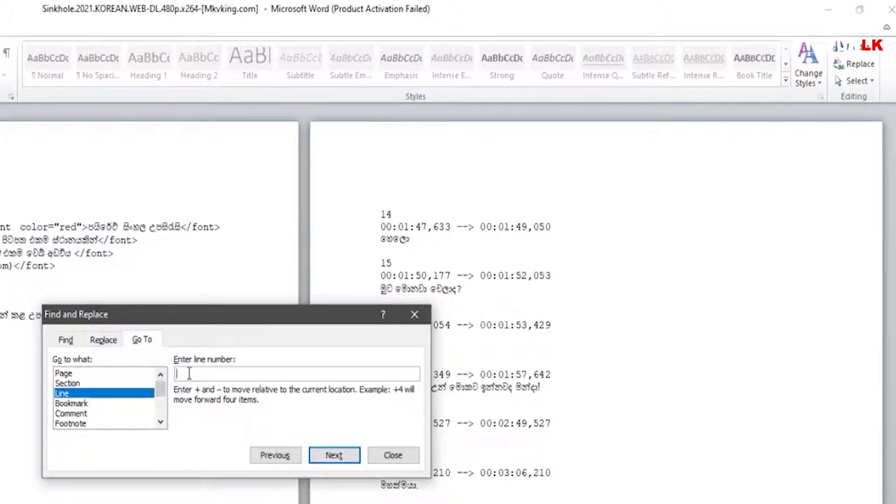
pyautogui.write('5489')
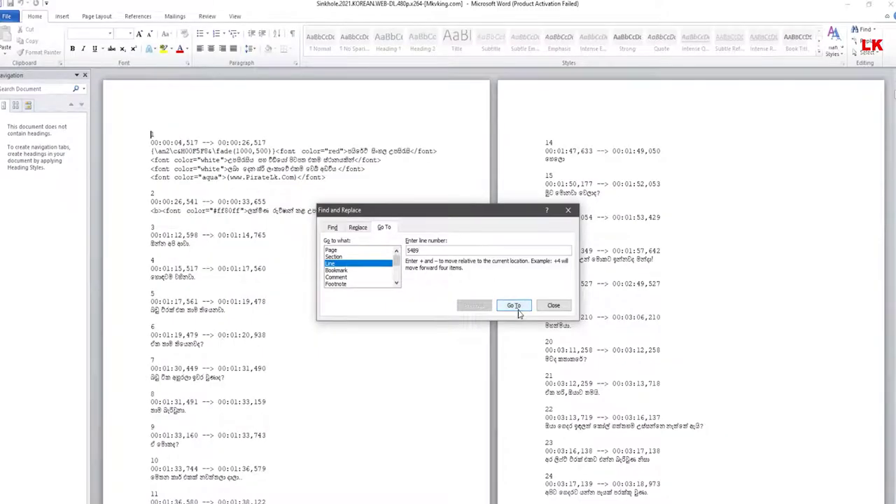
pyautogui.click(516, 308)
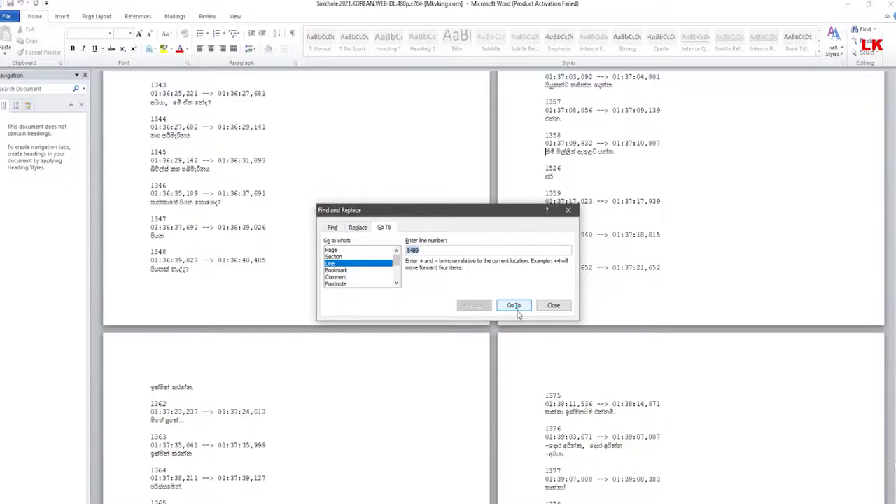
pyautogui.click(553, 306)
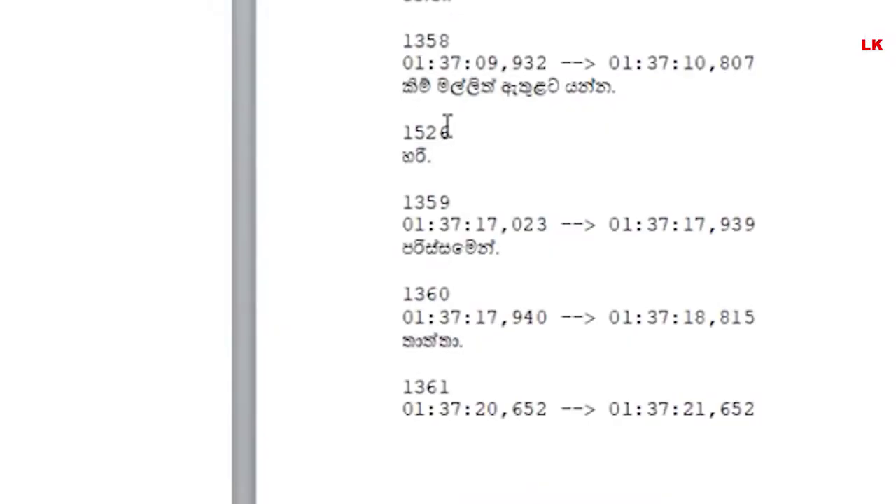
# Copy entry 1358's timestamp line, 01:37:09,932 --> 01:37:10,807
pyautogui.click(405, 87)
pyautogui.click(403, 133)
pyautogui.moveTo(403, 63); pyautogui.dragTo(750, 63)
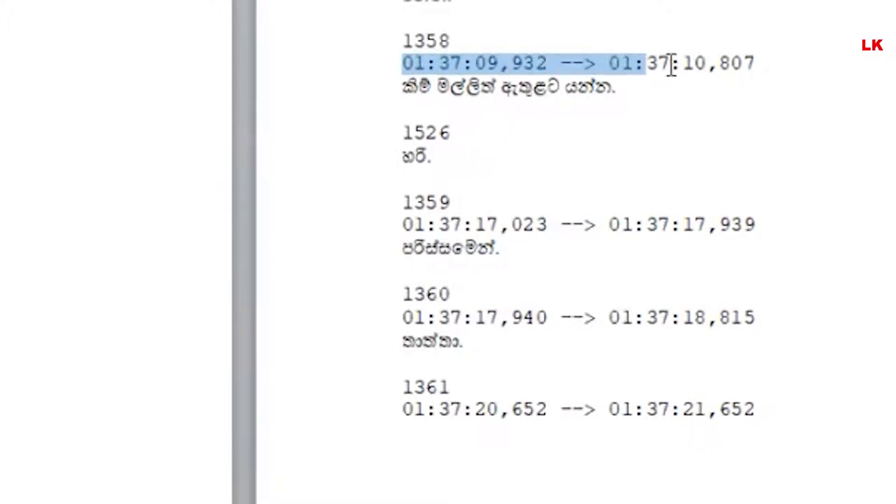
pyautogui.rightClick(766, 83)
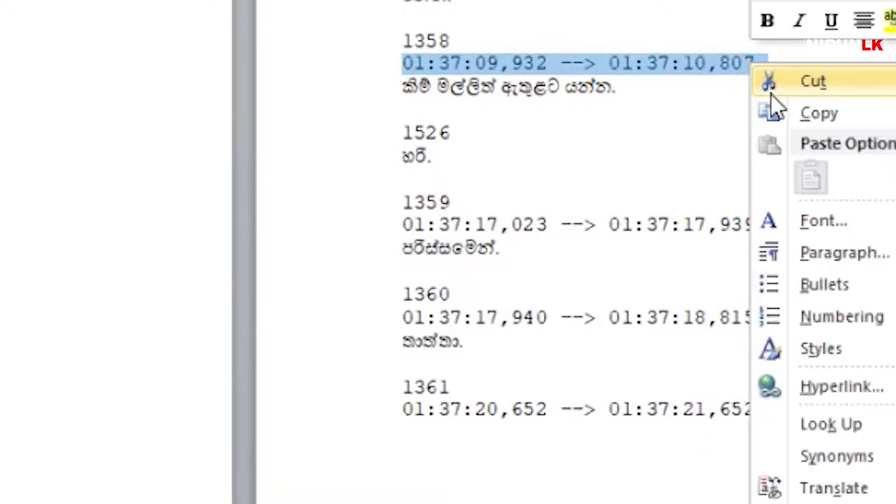
pyautogui.click(812, 112)
# Add an empty line below entry 1526's number for the timestamp
pyautogui.click(462, 136)
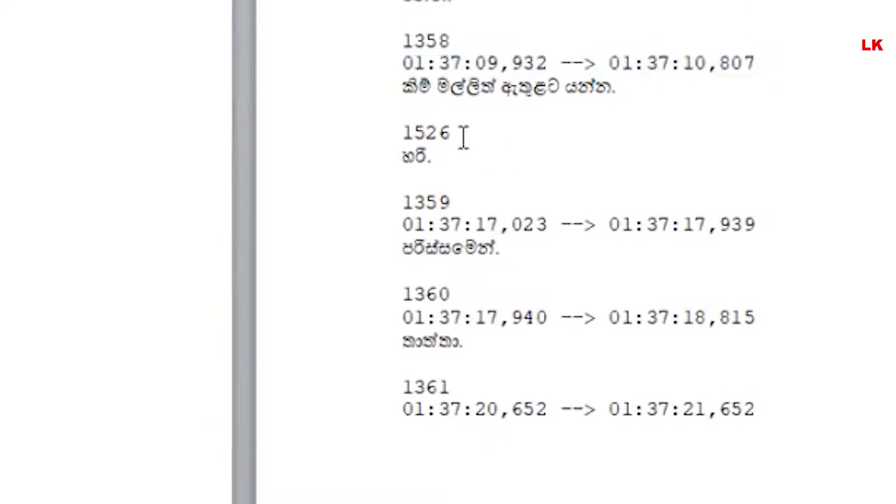
pyautogui.press('Return')
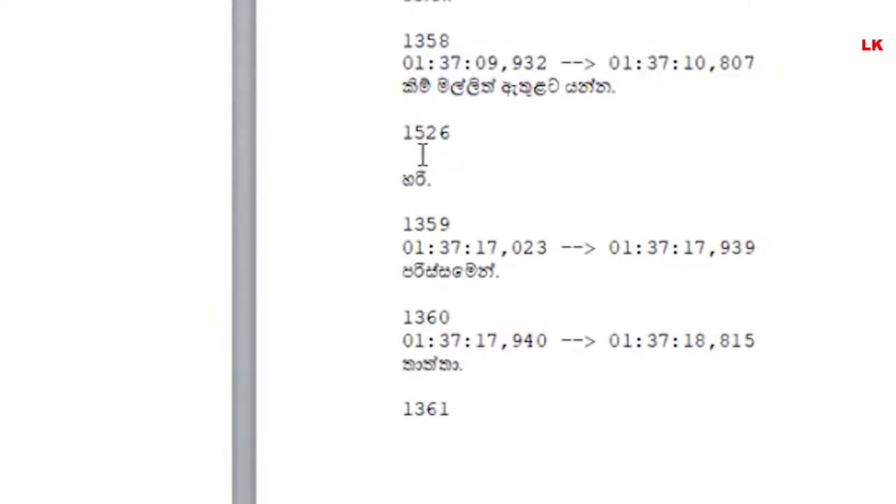
pyautogui.rightClick(422, 156)
# Paste the timestamp under entry 1526 and set its start time to 01:37:10,807
pyautogui.click(568, 269)
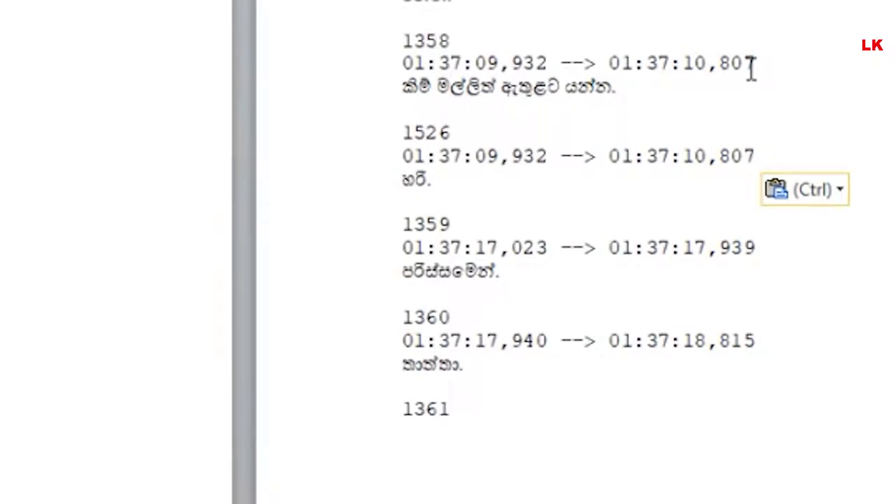
pyautogui.moveTo(756, 63); pyautogui.dragTo(608, 63)
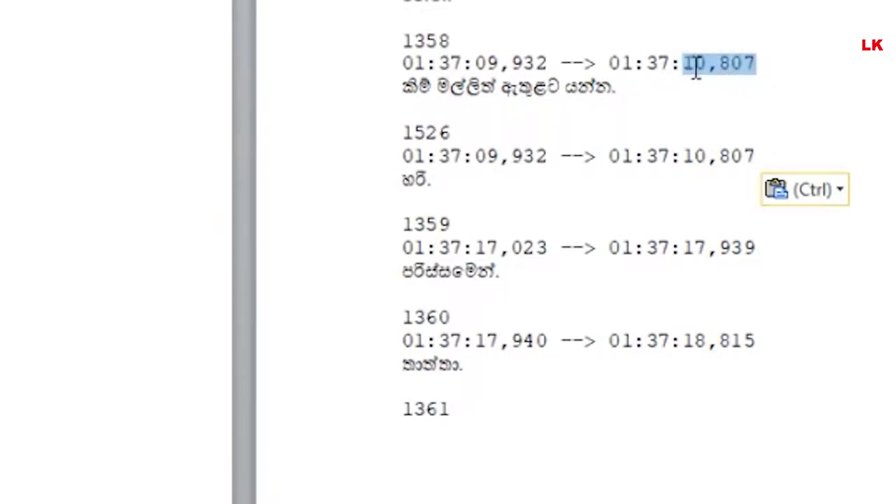
pyautogui.rightClick(620, 67)
pyautogui.click(689, 117)
pyautogui.moveTo(560, 155); pyautogui.dragTo(403, 157)
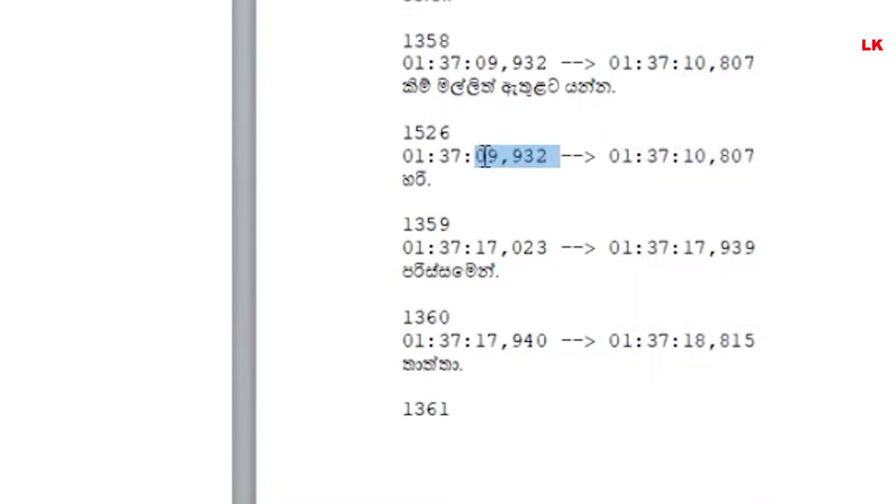
pyautogui.rightClick(410, 161)
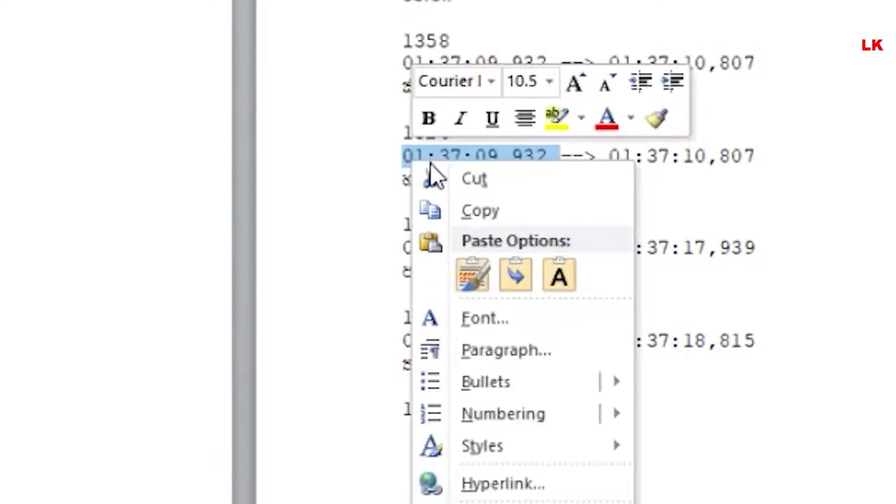
pyautogui.click(519, 281)
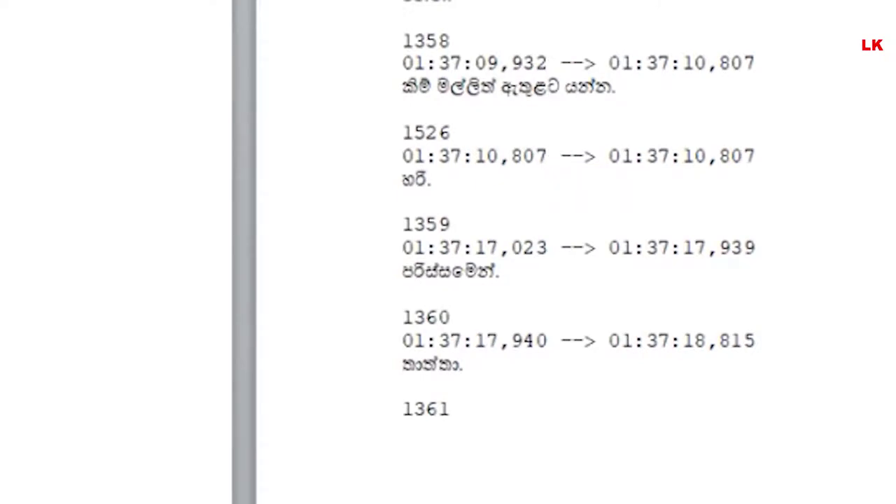
# Set entry 1526's end time to entry 1359's start time, 01:37:17,023
pyautogui.moveTo(610, 156); pyautogui.dragTo(755, 156)
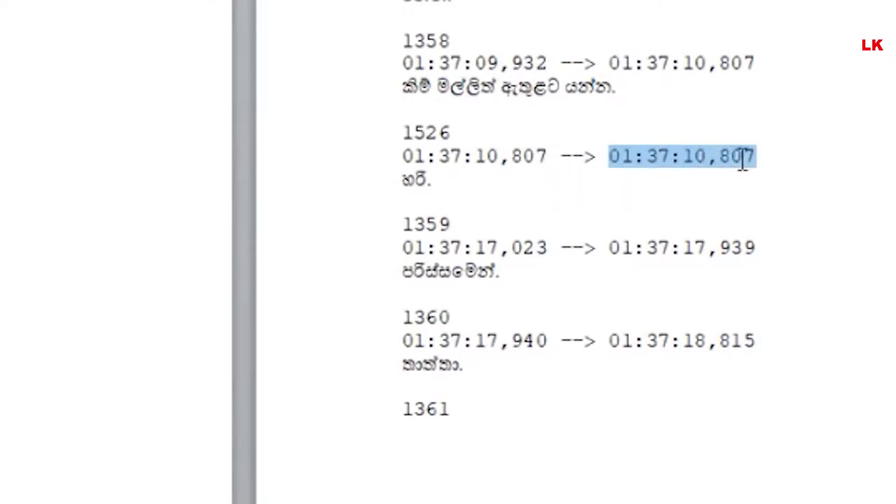
pyautogui.moveTo(557, 247); pyautogui.dragTo(404, 249)
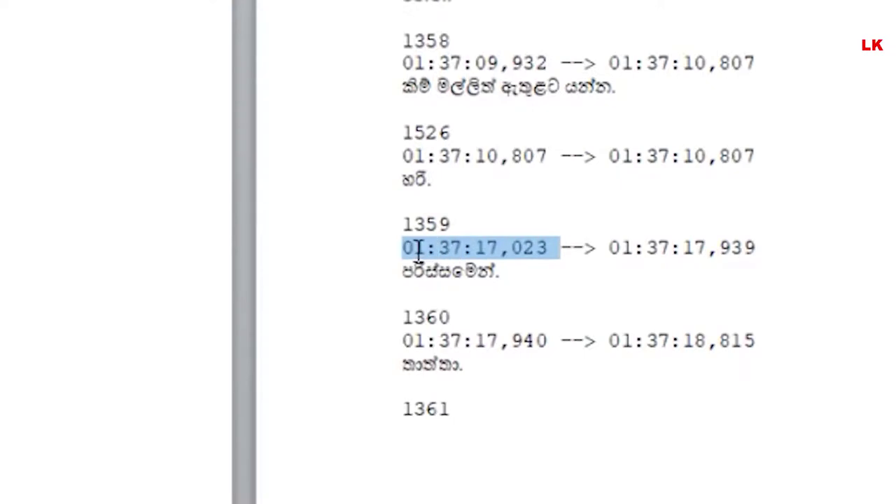
pyautogui.rightClick(417, 249)
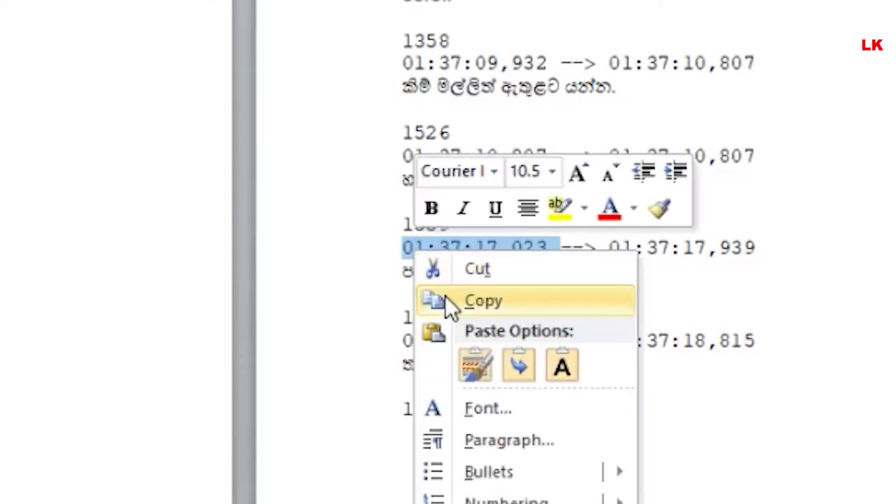
pyautogui.click(482, 300)
pyautogui.click(721, 157)
pyautogui.moveTo(756, 156); pyautogui.dragTo(611, 157)
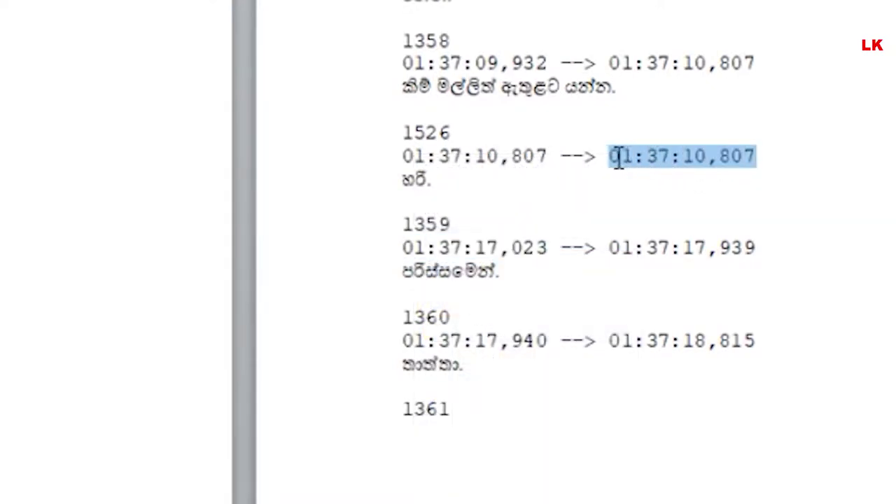
pyautogui.rightClick(629, 156)
pyautogui.click(763, 272)
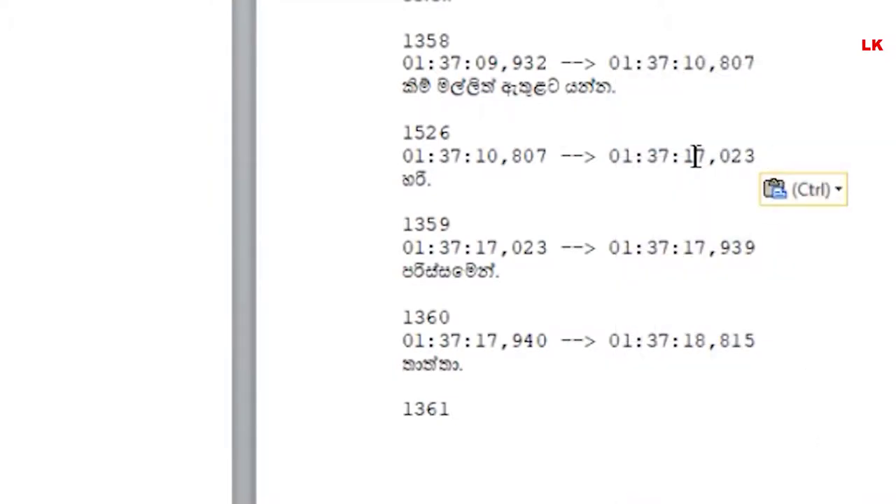
# Adjust digits to 01:37:11,807 --> 01:37:16,023 and save the file in its current format
pyautogui.moveTo(698, 156); pyautogui.dragTo(708, 156)
pyautogui.write('6')
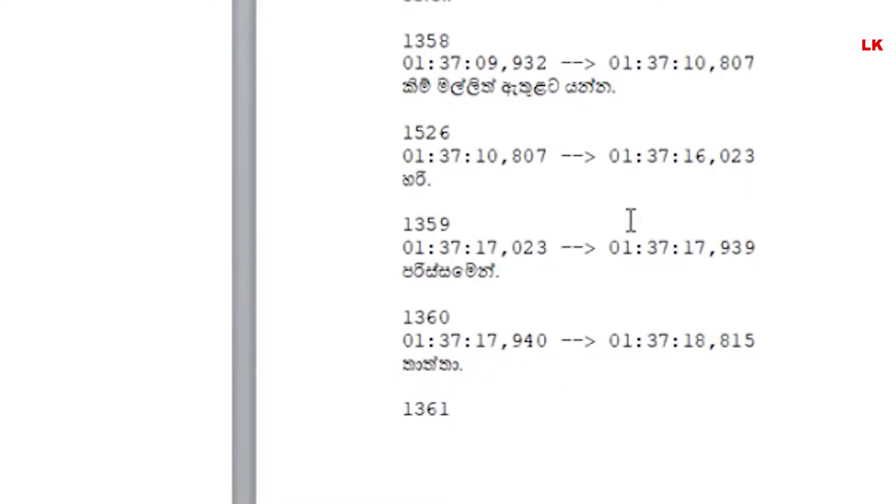
pyautogui.doubleClick(494, 157)
pyautogui.write('1')
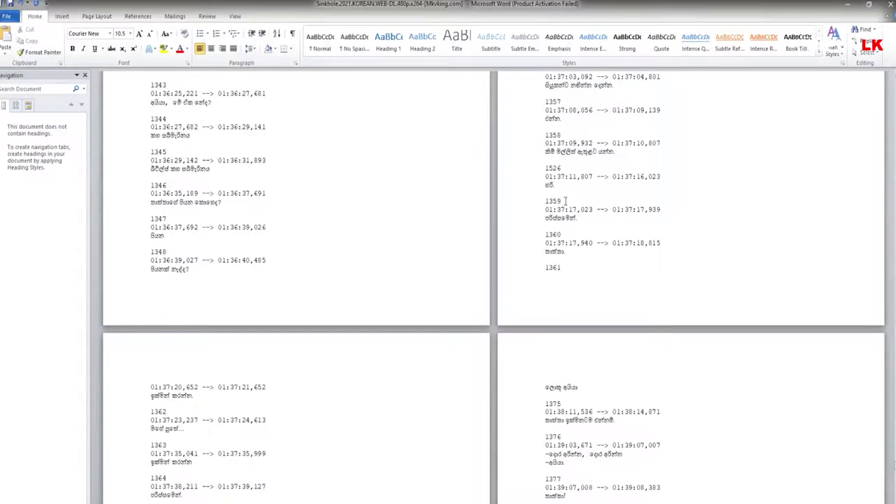
pyautogui.click(10, 4)
pyautogui.click(410, 310)
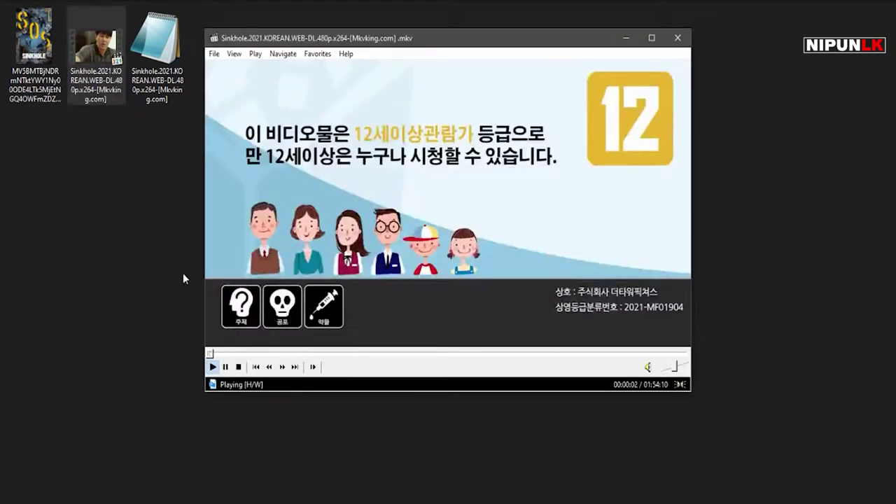
# Check subtitles in Media Player Classic near 11, 15, 29 and 55 minutes, then close it
pyautogui.click(237, 351)
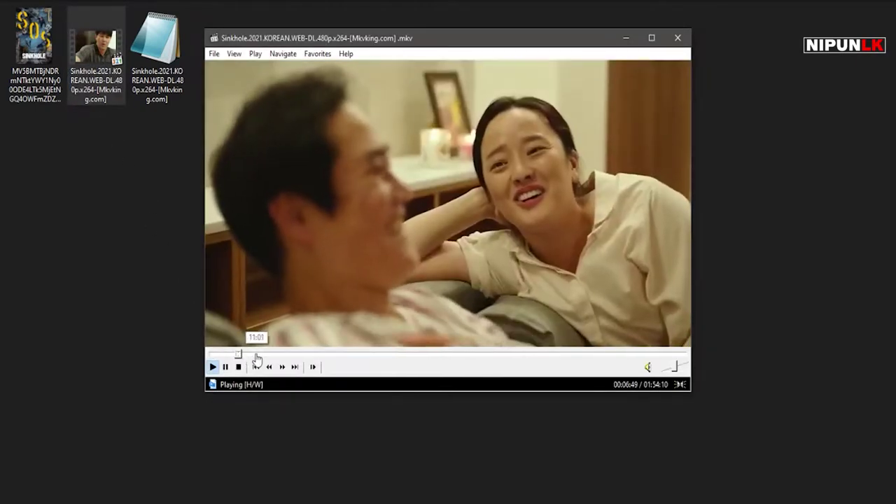
pyautogui.click(257, 352)
pyautogui.click(275, 351)
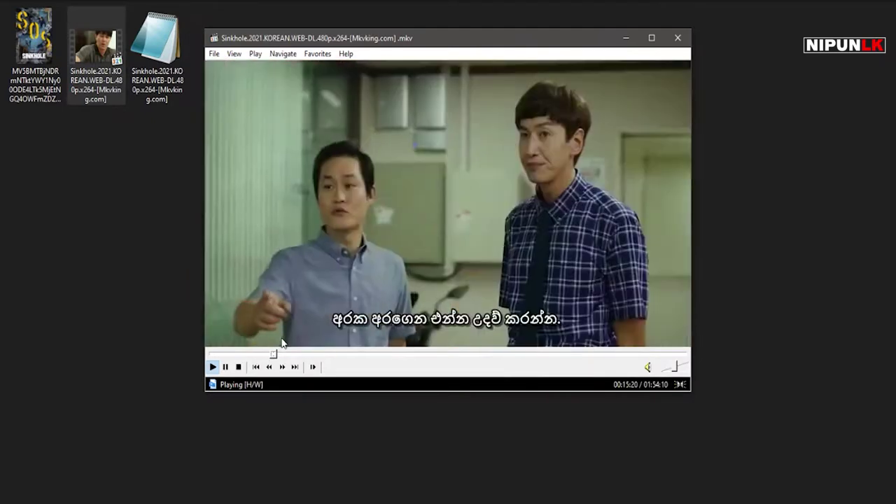
pyautogui.click(330, 354)
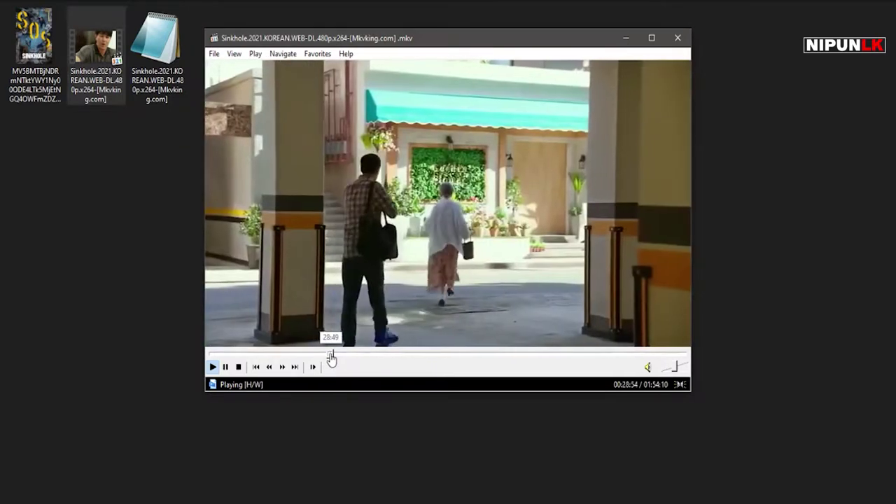
pyautogui.click(440, 356)
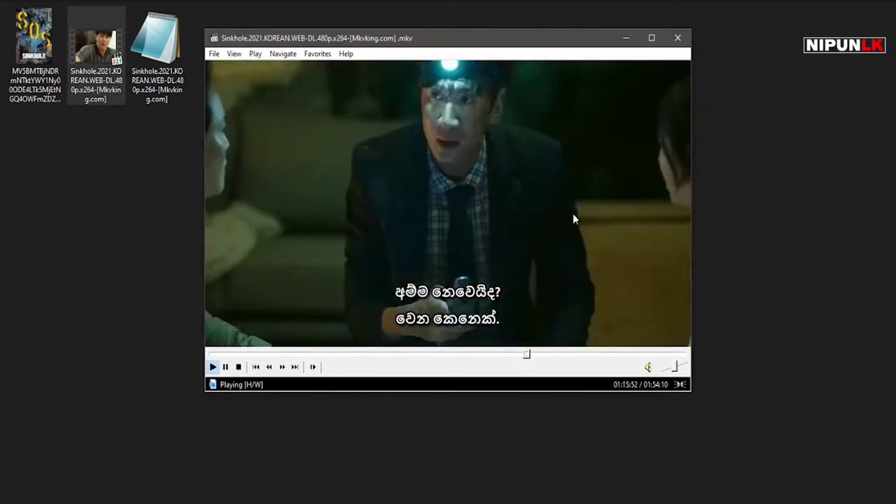
pyautogui.click(677, 38)
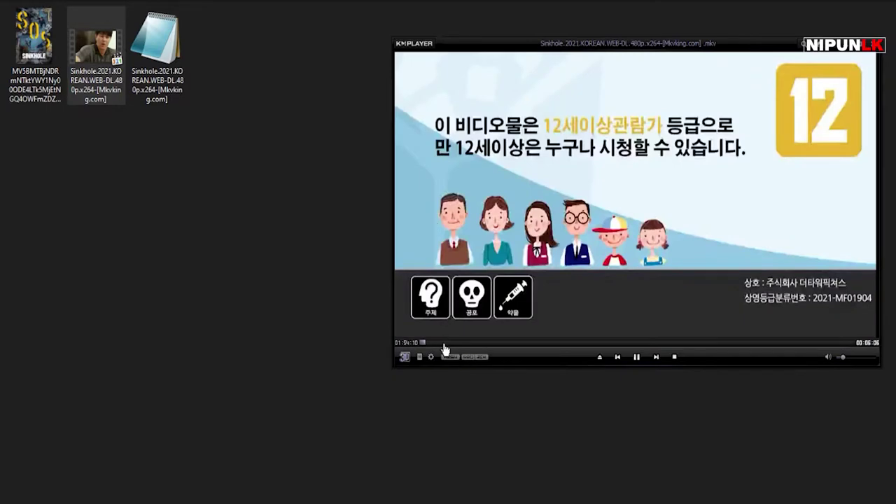
# Skip the movie in KMPlayer to about 6, 33, 40 and 48 minutes
pyautogui.click(445, 343)
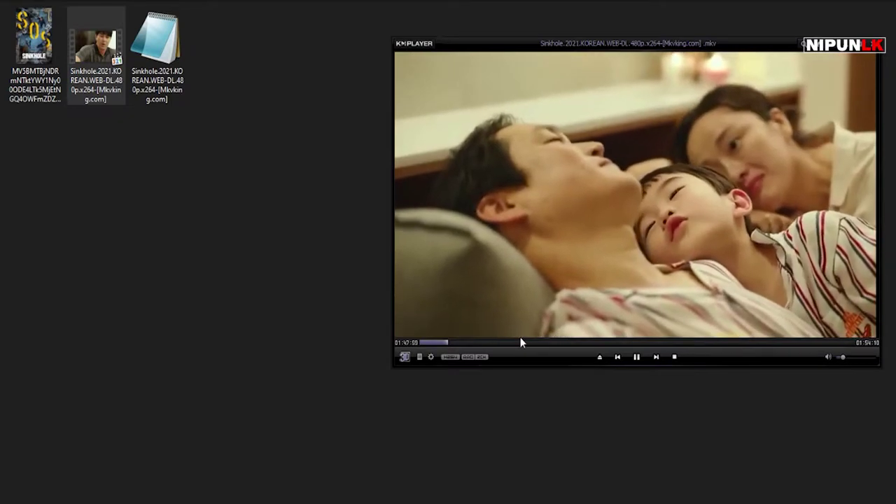
pyautogui.click(548, 343)
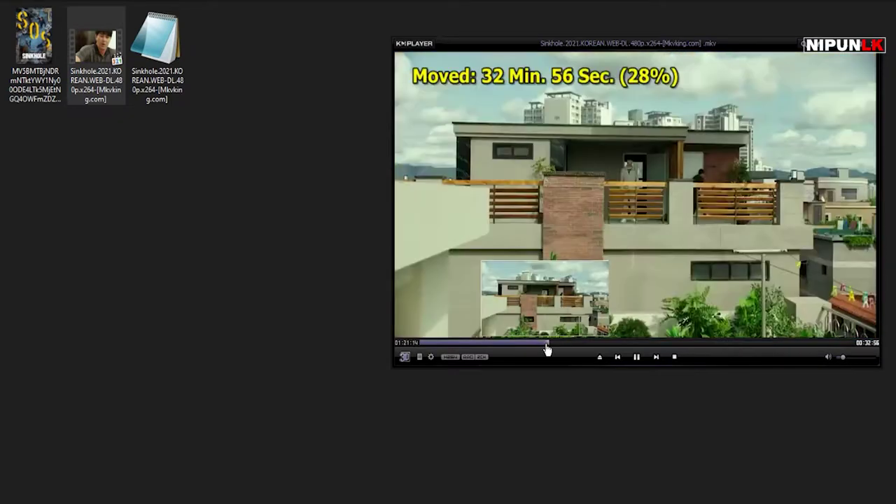
pyautogui.click(573, 343)
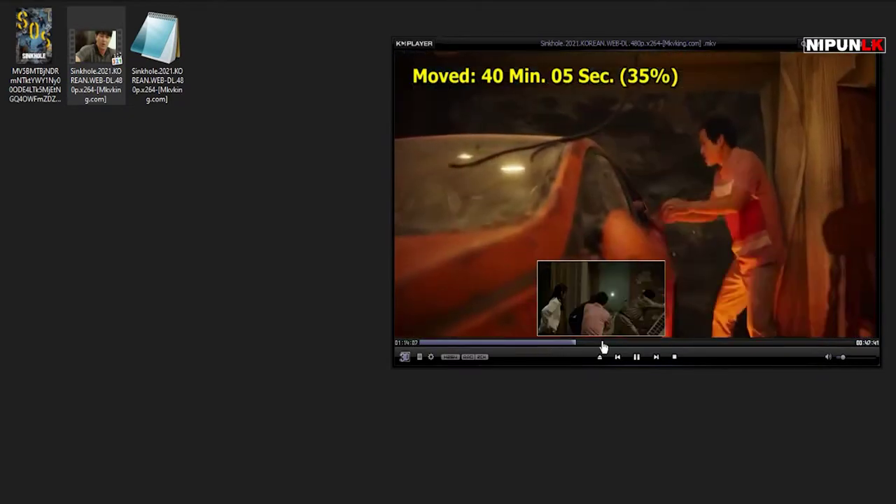
pyautogui.click(603, 343)
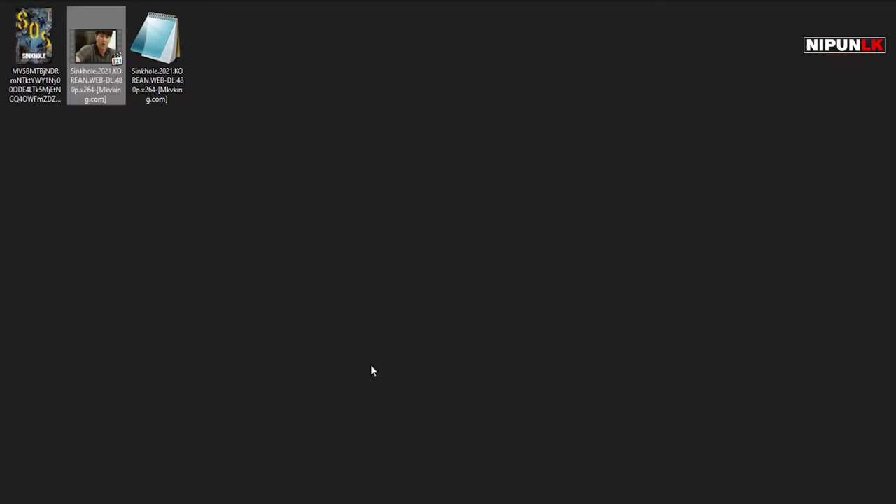